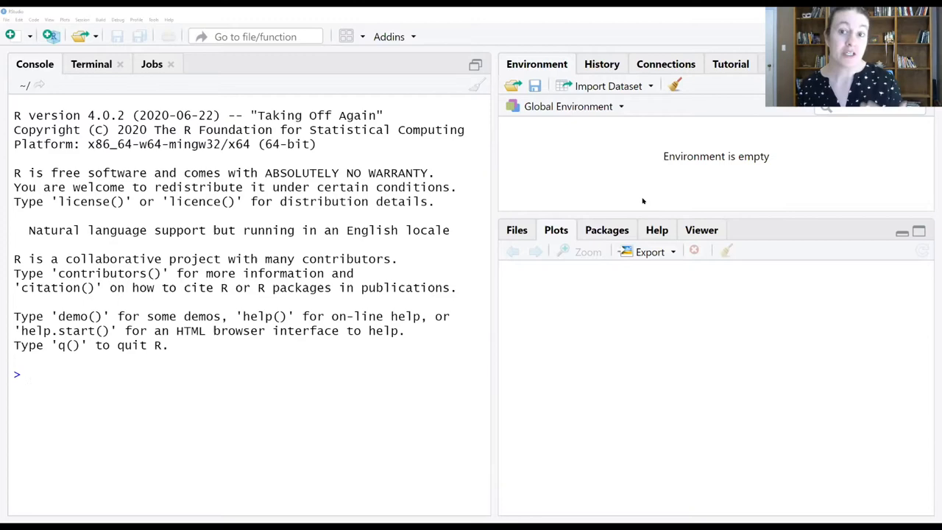
Step: Create a new empty R script
{"action": "left_click", "coordinate": [6, 19]}
{"action": "mouse_move", "coordinate": [22, 28]}
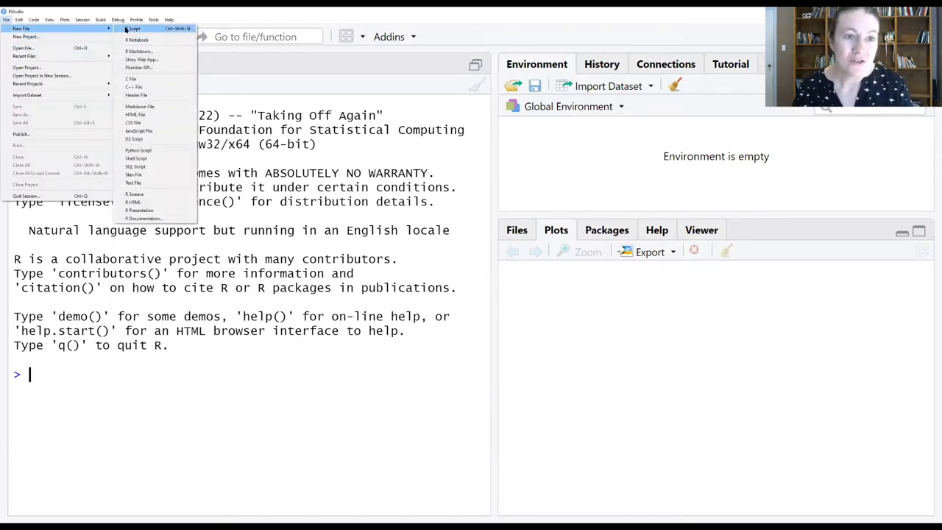
{"action": "left_click", "coordinate": [125, 30]}
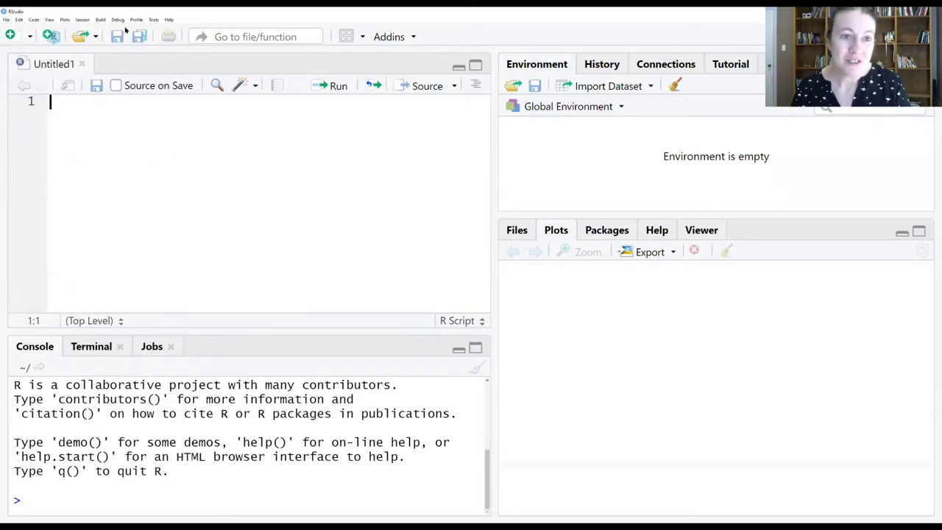
Step: Save the script as demo_decomposition.R in the Demos folder
{"action": "left_click", "coordinate": [5, 19]}
{"action": "left_click", "coordinate": [22, 125]}
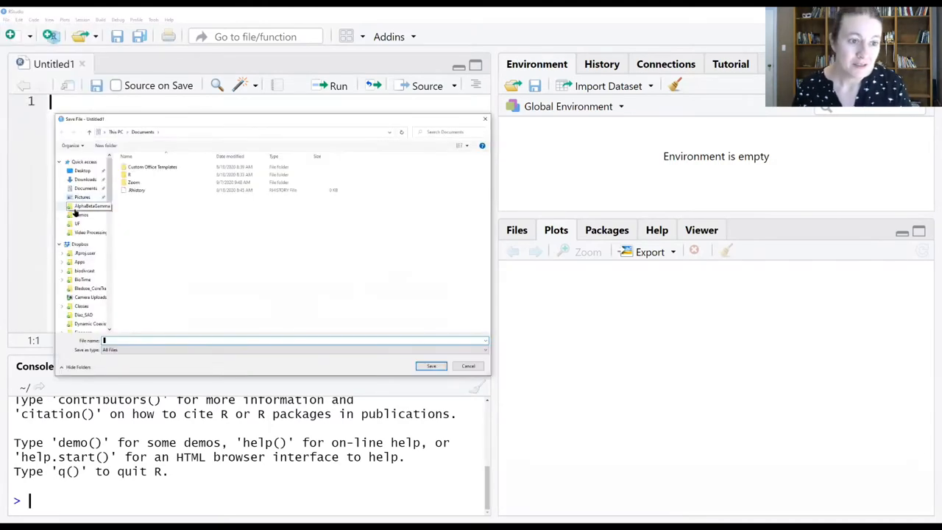
{"action": "left_click", "coordinate": [76, 215]}
{"action": "left_click", "coordinate": [165, 341]}
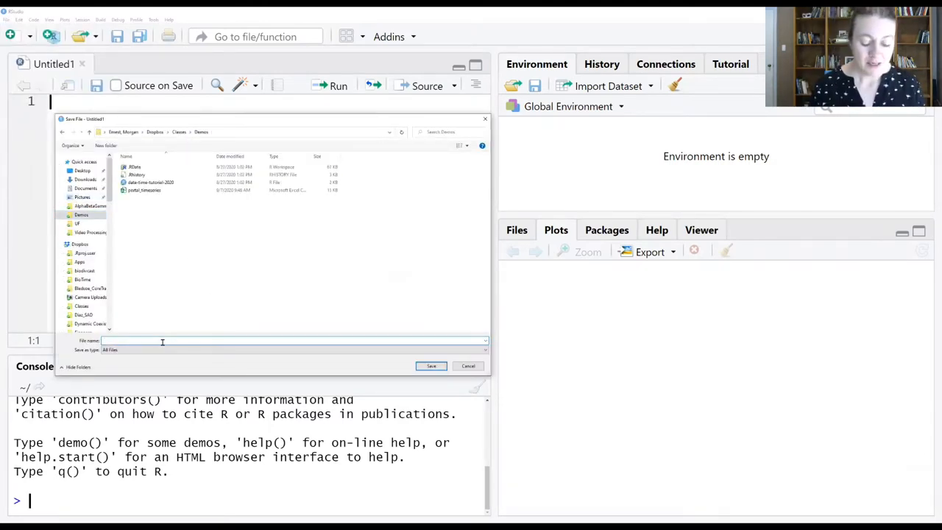
{"action": "type", "text": "demo_decomposition"}
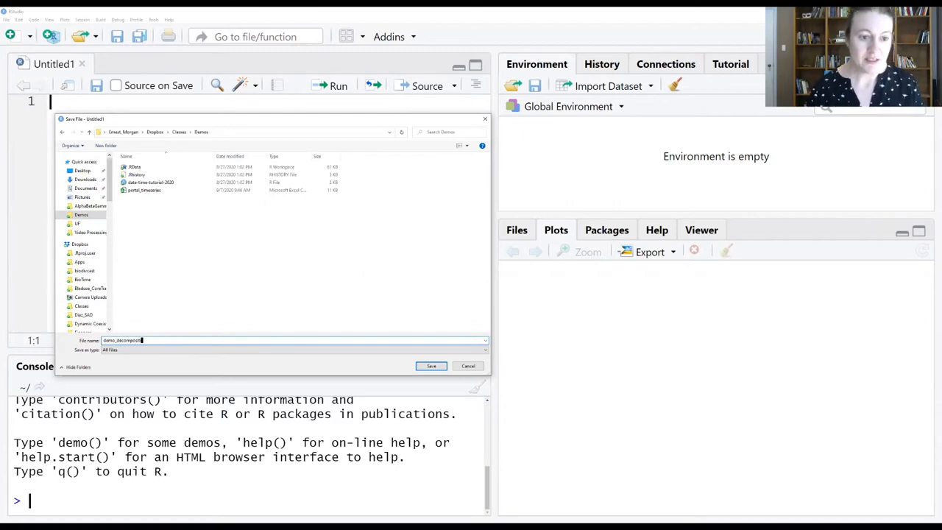
{"action": "left_click", "coordinate": [432, 366]}
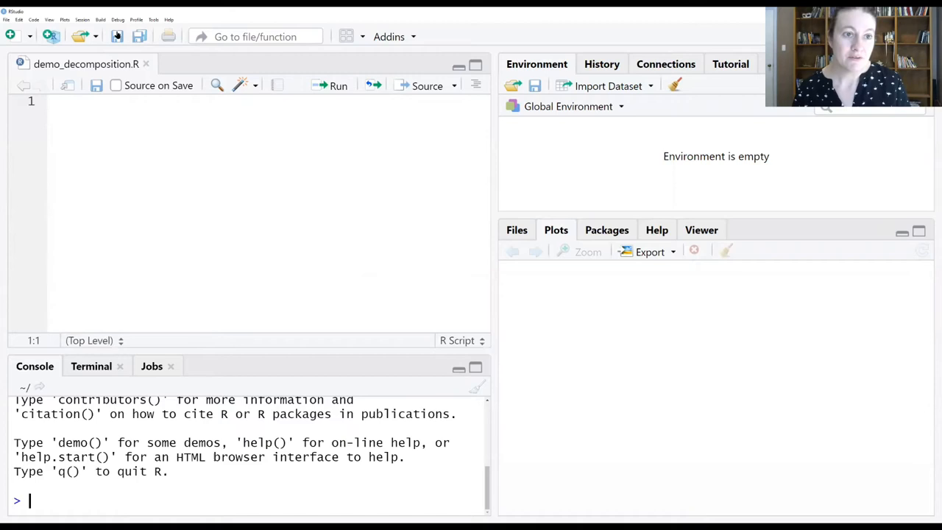
Step: Set the working directory to the source file's Demos folder via the Session menu
{"action": "left_click", "coordinate": [83, 19]}
{"action": "mouse_move", "coordinate": [111, 71]}
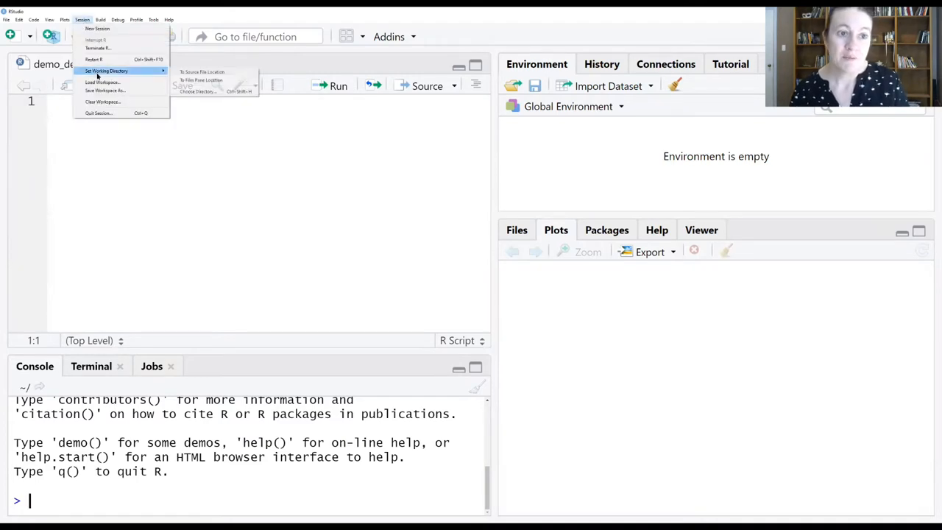
{"action": "left_click", "coordinate": [201, 71]}
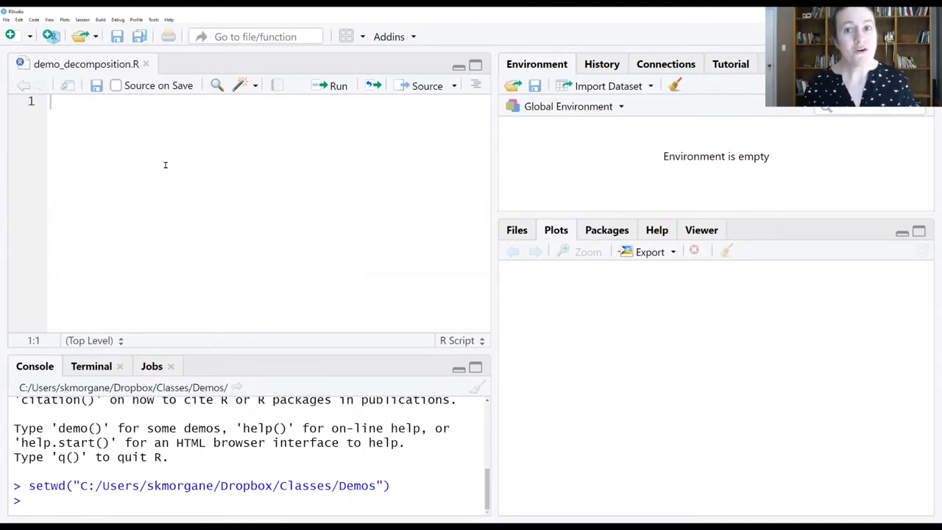
Step: Write and run data = read.csv("portal_timeseries.csv", stringsAsFactors = FALSE), loading 273 obs. of 5 variables
{"action": "left_click", "coordinate": [159, 161]}
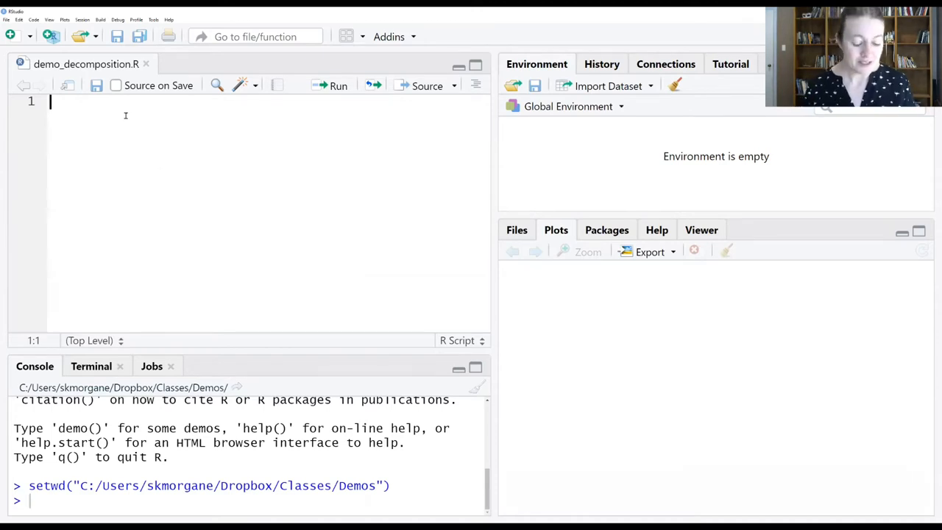
{"action": "type", "text": "data = "}
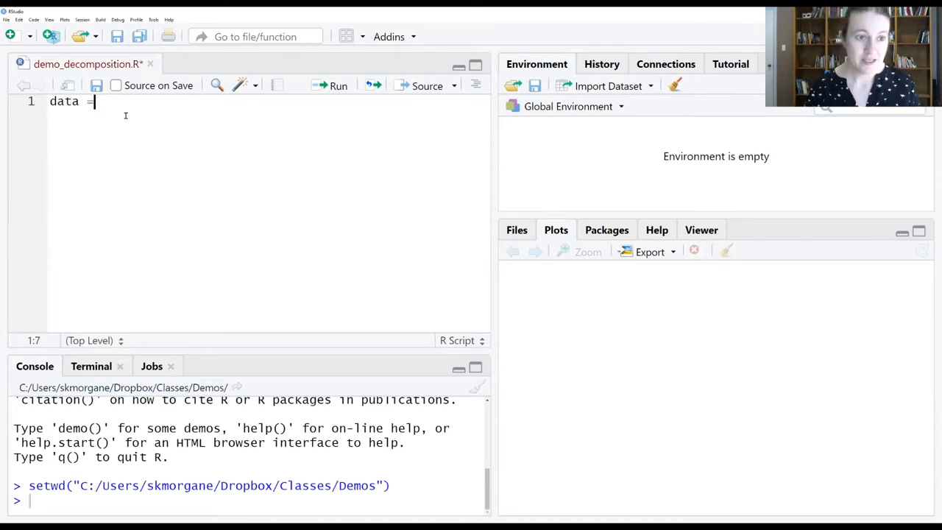
{"action": "type", "text": "read.csv"}
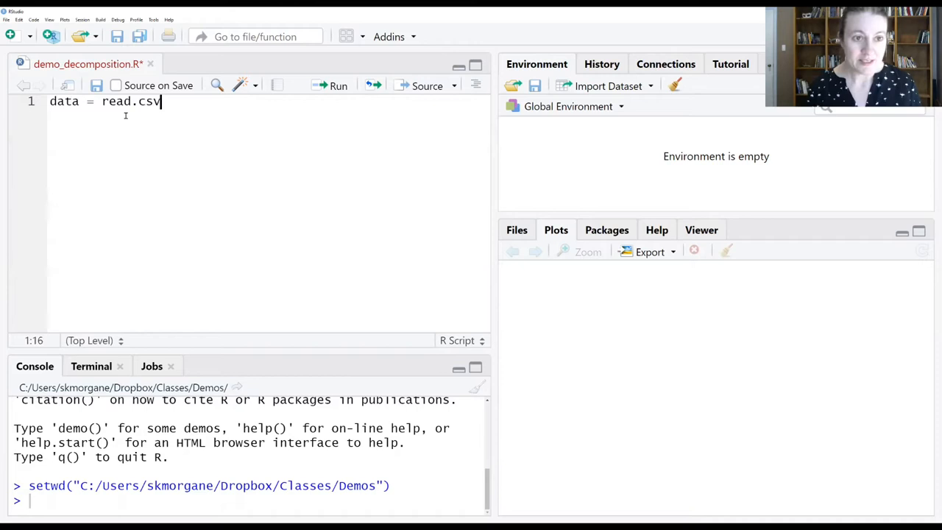
{"action": "type", "text": "(\""}
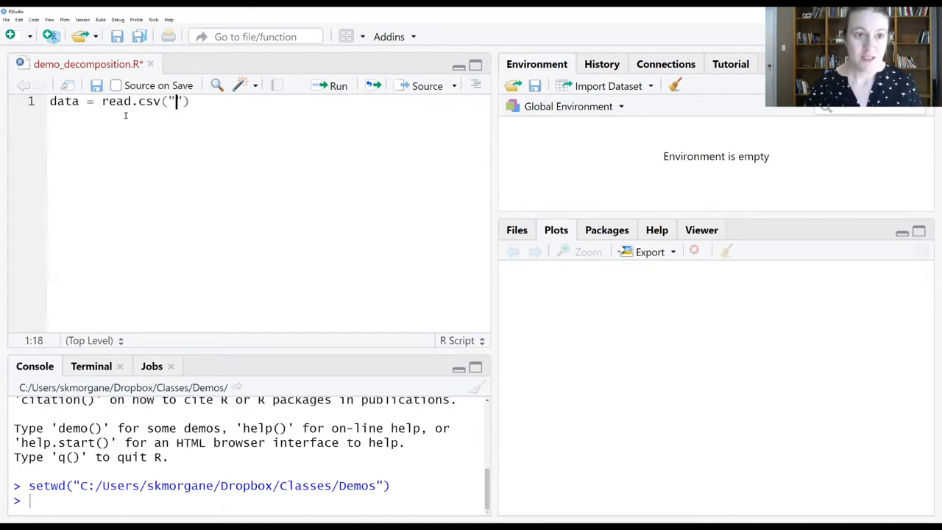
{"action": "type", "text": "portal_timeseries.csv"}
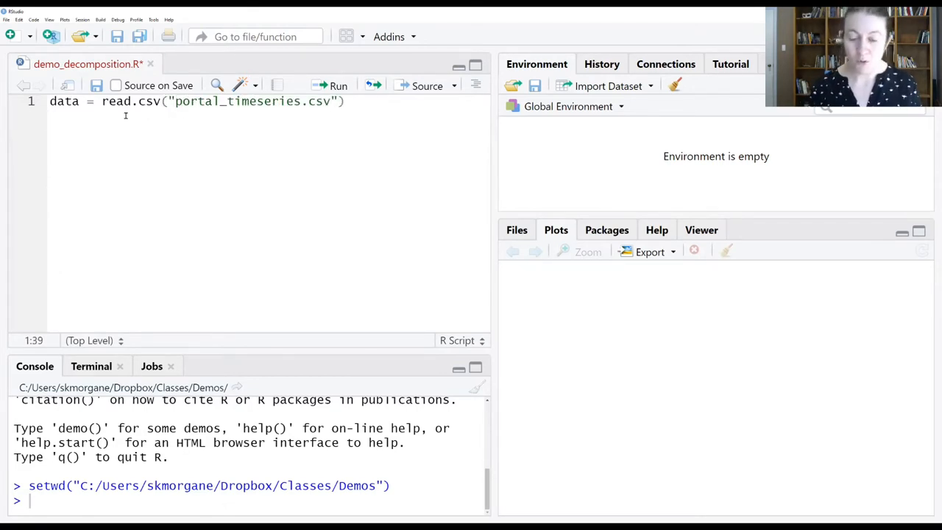
{"action": "key", "text": "Right"}
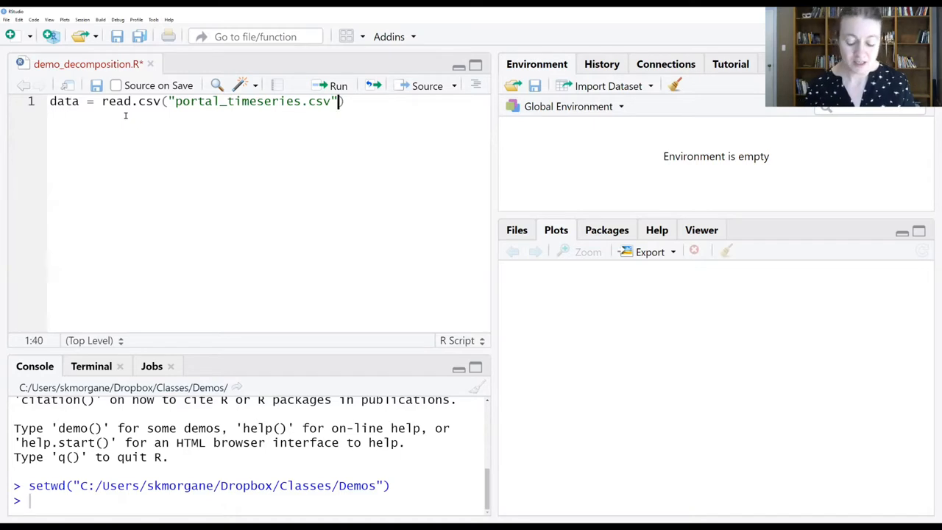
{"action": "type", "text": ","}
{"action": "key", "text": "Return"}
{"action": "type", "text": "s"}
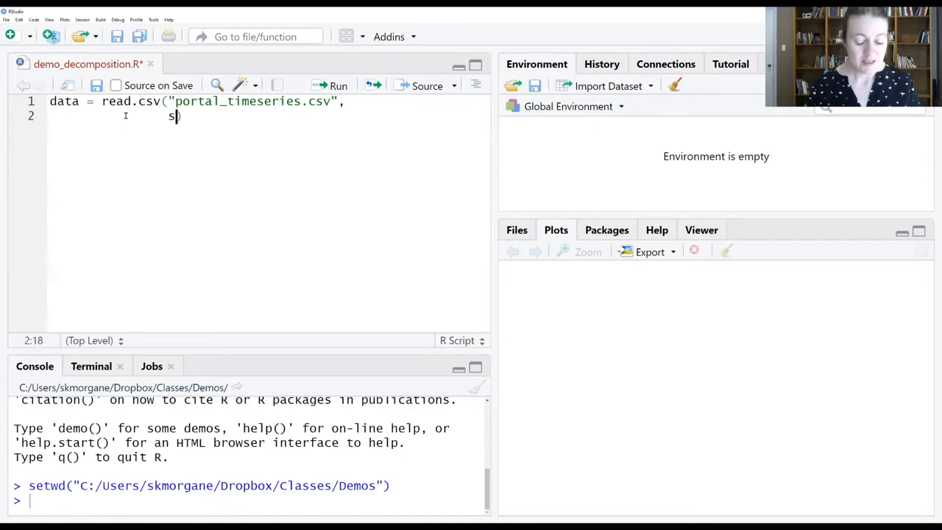
{"action": "type", "text": "tring"}
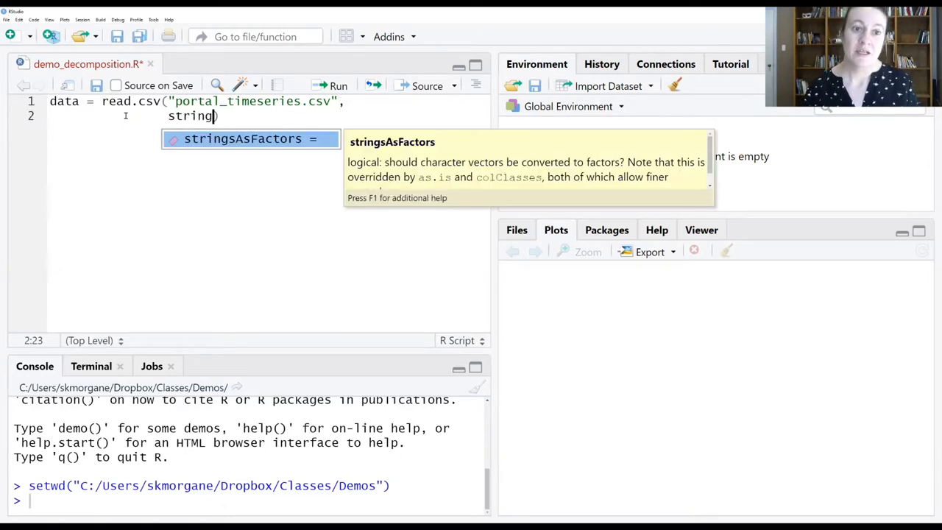
{"action": "key", "text": "Tab"}
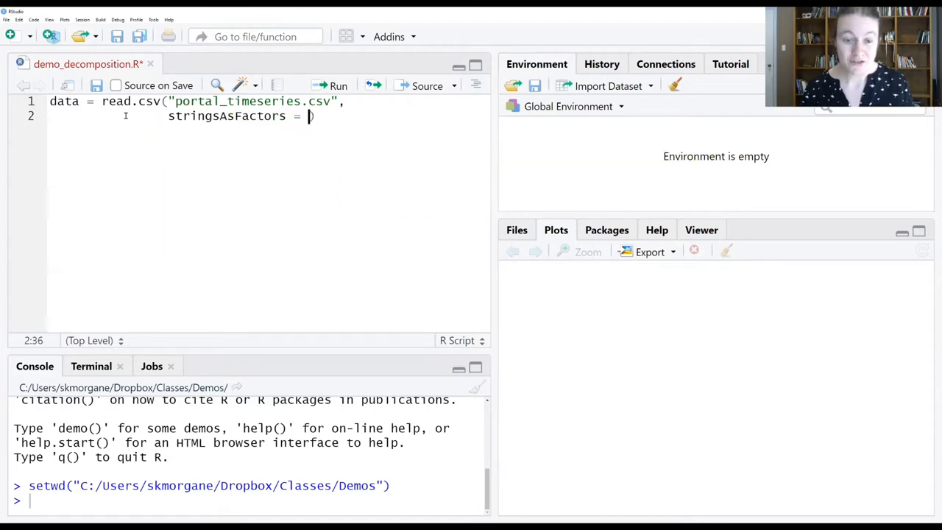
{"action": "type", "text": "FAL"}
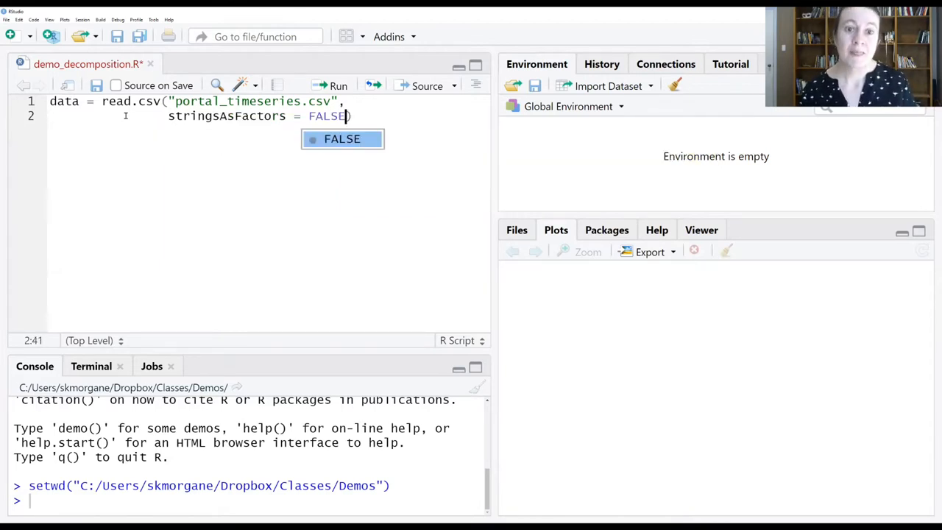
{"action": "type", "text": "SE"}
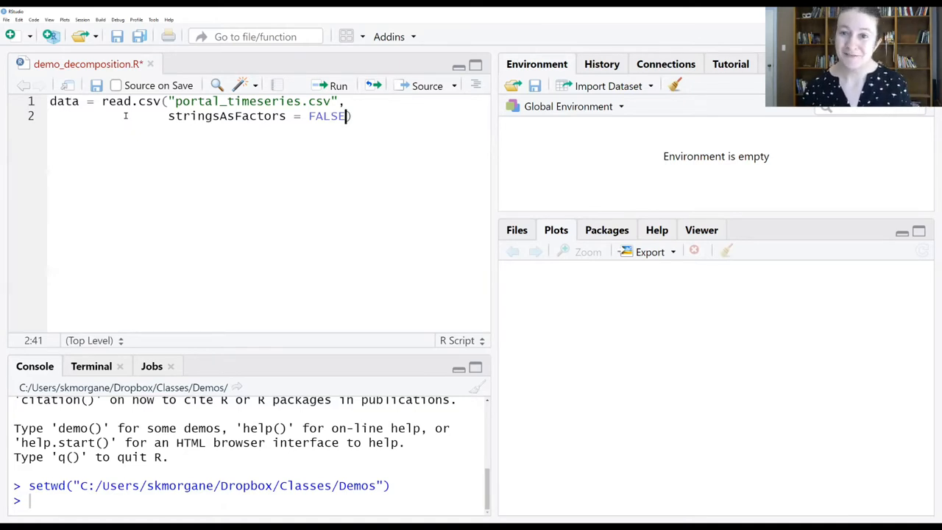
{"action": "type", "text": ")"}
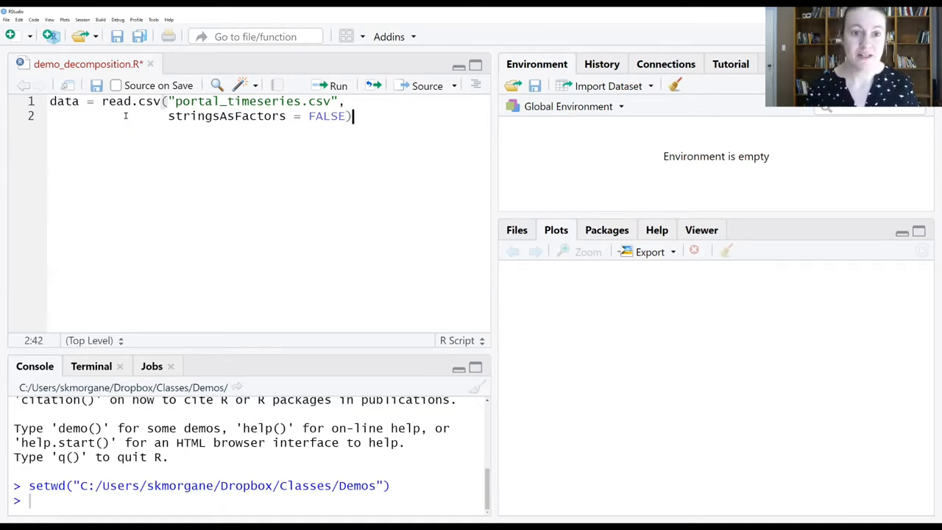
{"action": "key", "text": "Up"}
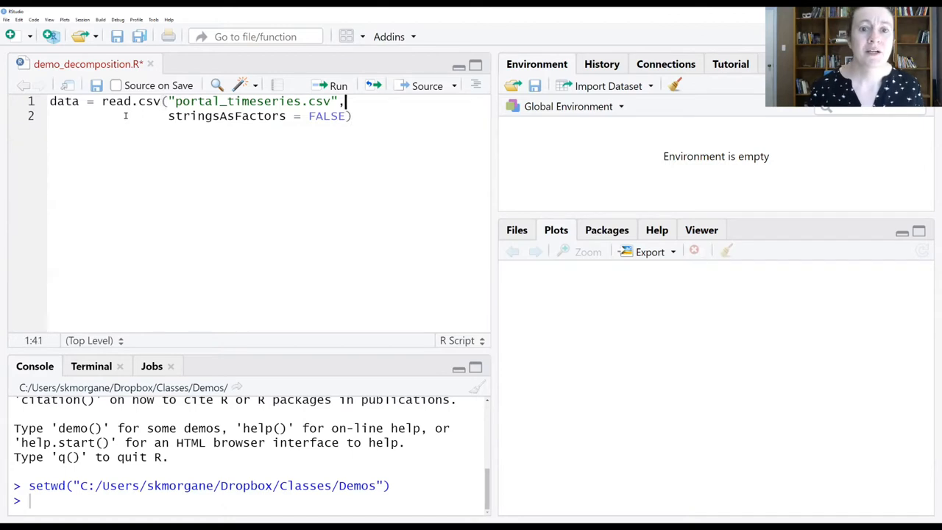
{"action": "left_click", "coordinate": [335, 86]}
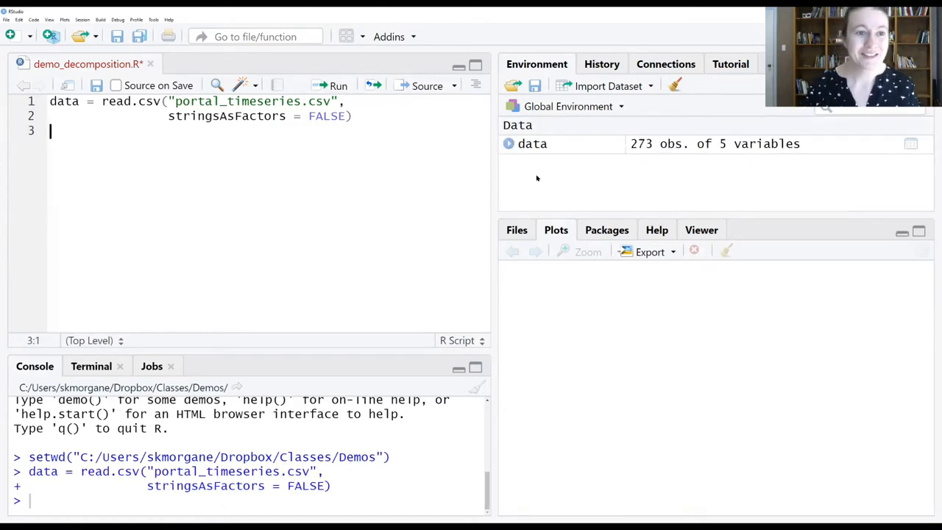
{"action": "key", "text": "Return"}
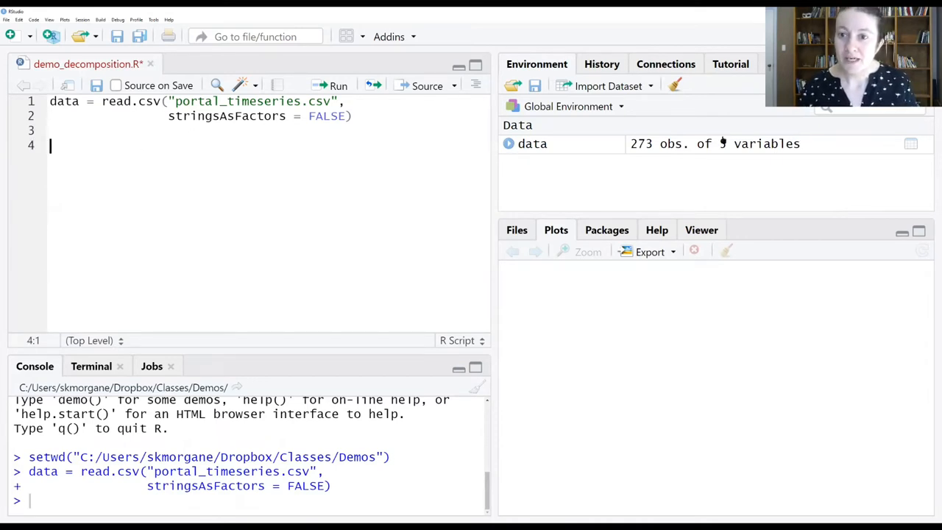
Step: View the data object from the Environment pane, showing X, NDVI, rain, rodents and date columns
{"action": "left_click", "coordinate": [525, 143]}
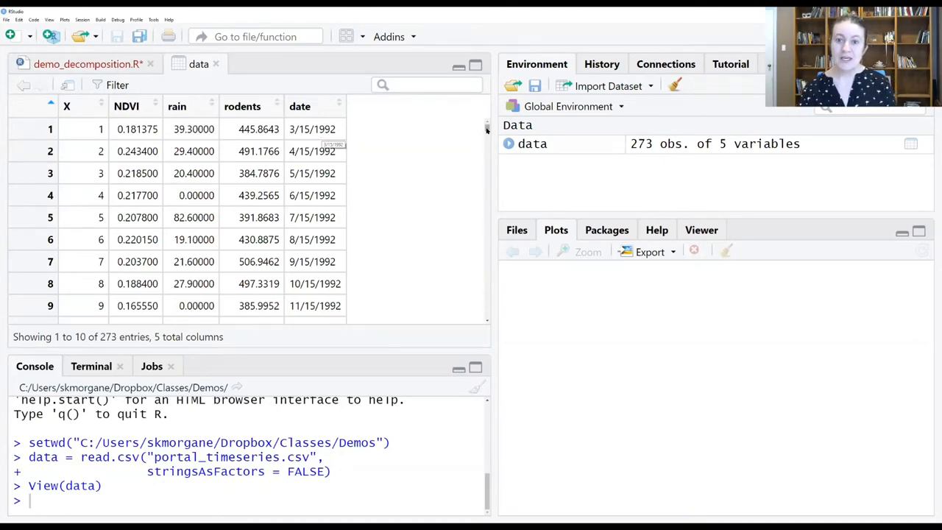
{"action": "left_click_drag", "start_coordinate": [486, 126], "coordinate": [486, 317]}
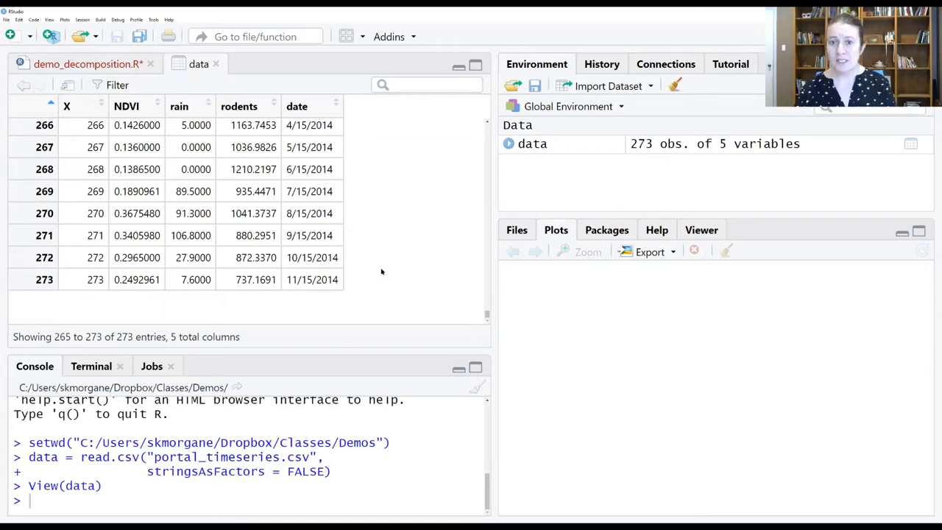
{"action": "left_click_drag", "start_coordinate": [486, 316], "coordinate": [486, 127]}
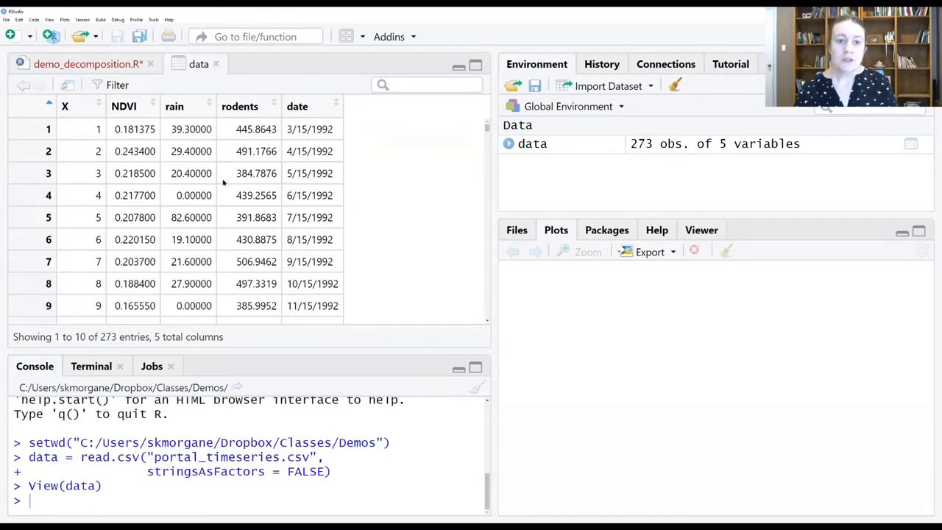